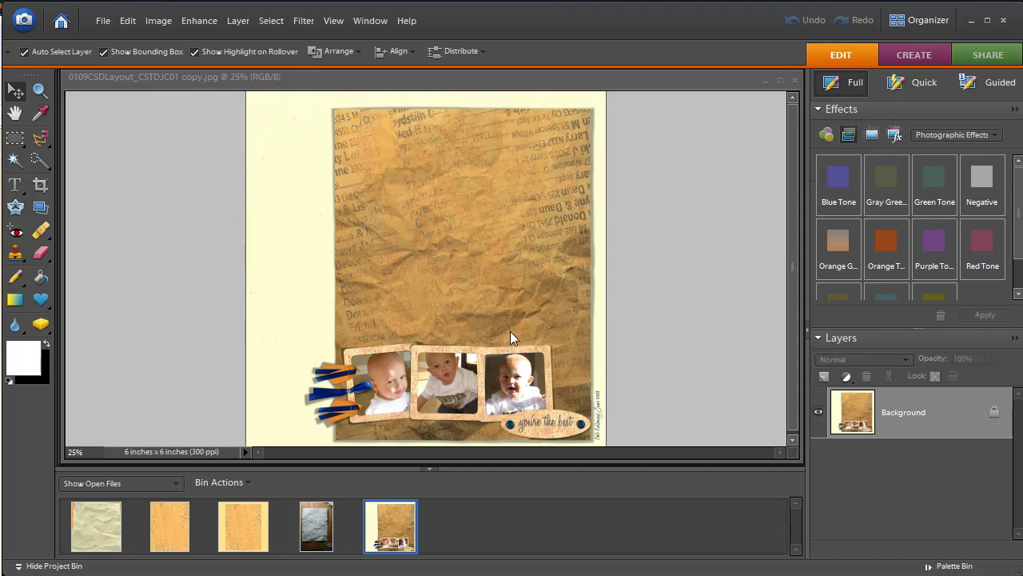
- In 8x11crumpledsheet.psd, hide the Background layer and remove the color from Layer 2
click(316, 542)
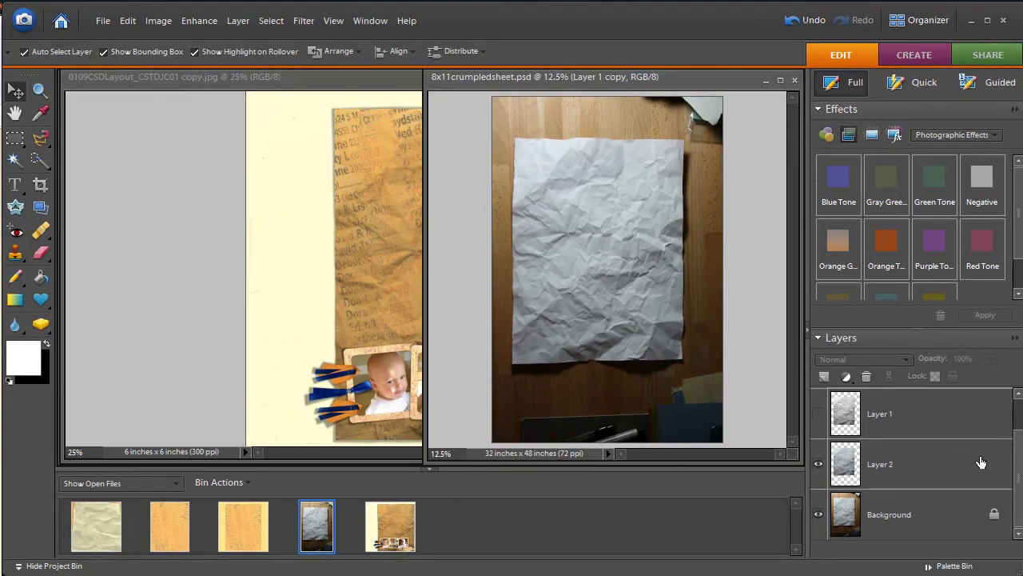
click(817, 515)
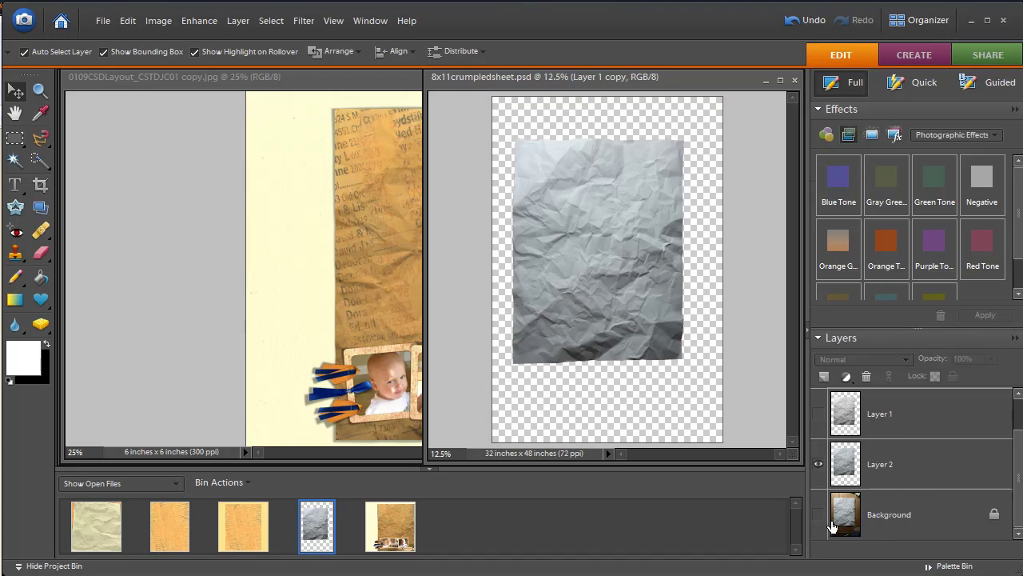
click(904, 471)
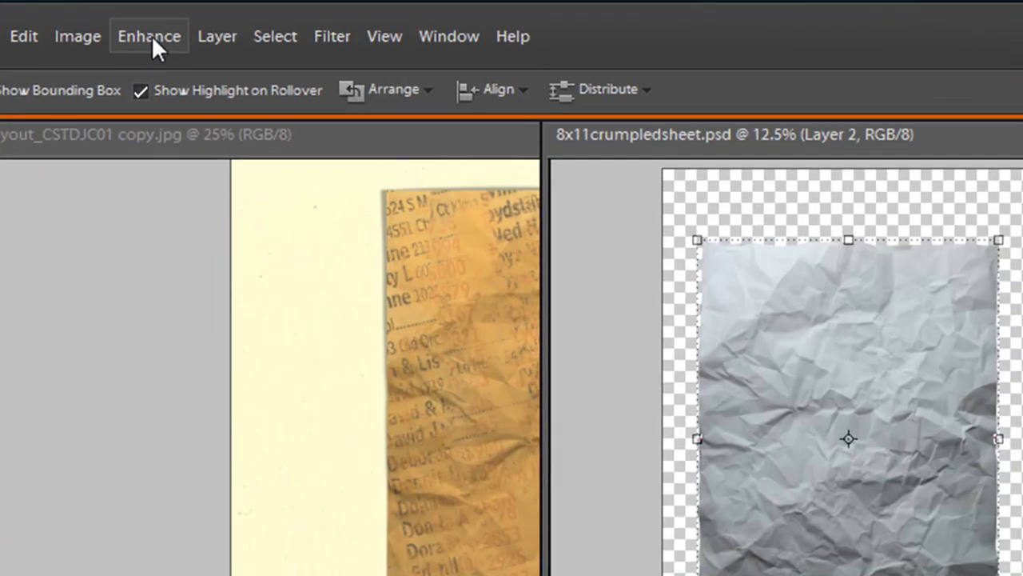
click(151, 35)
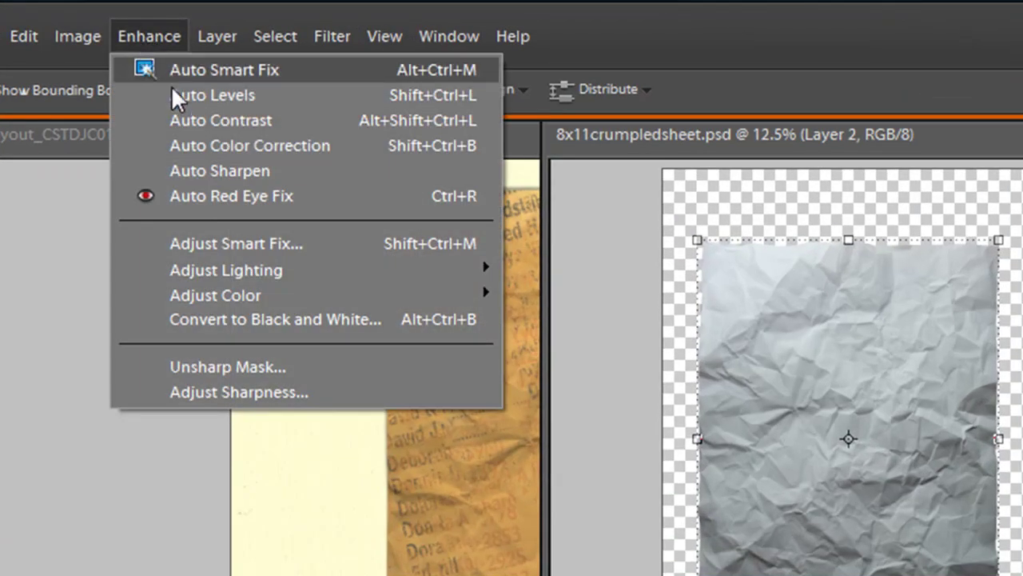
mouse_move(275, 293)
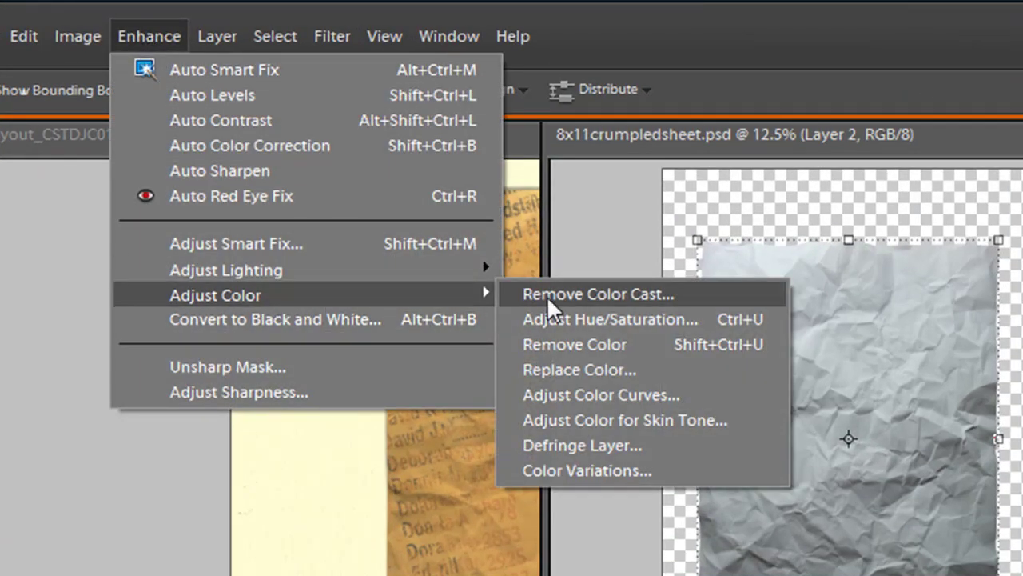
click(593, 342)
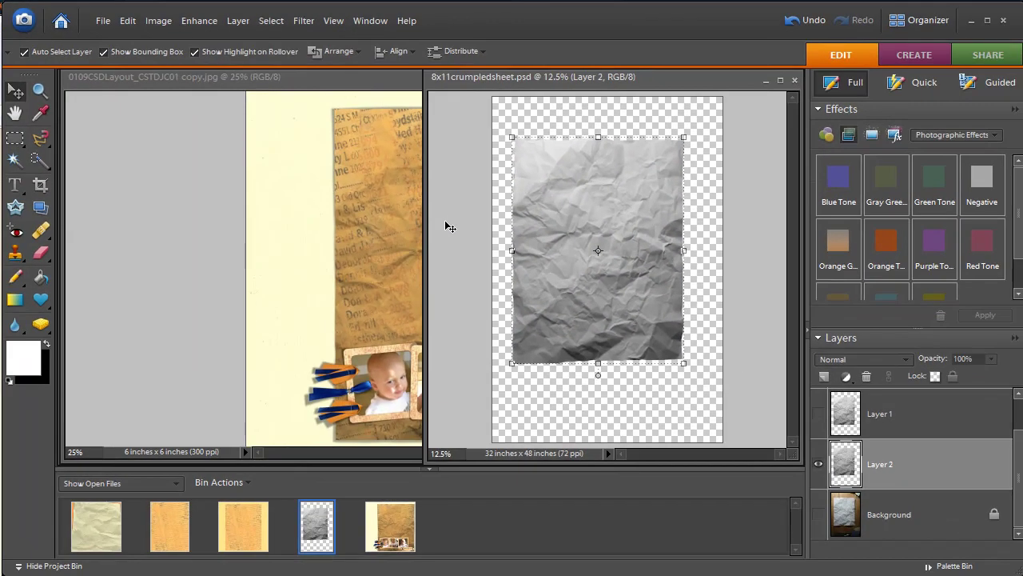
- Switch to 0109RingCSD_Plain3.jpg and try to copy its Layer 1 copy layer onto the page
click(231, 537)
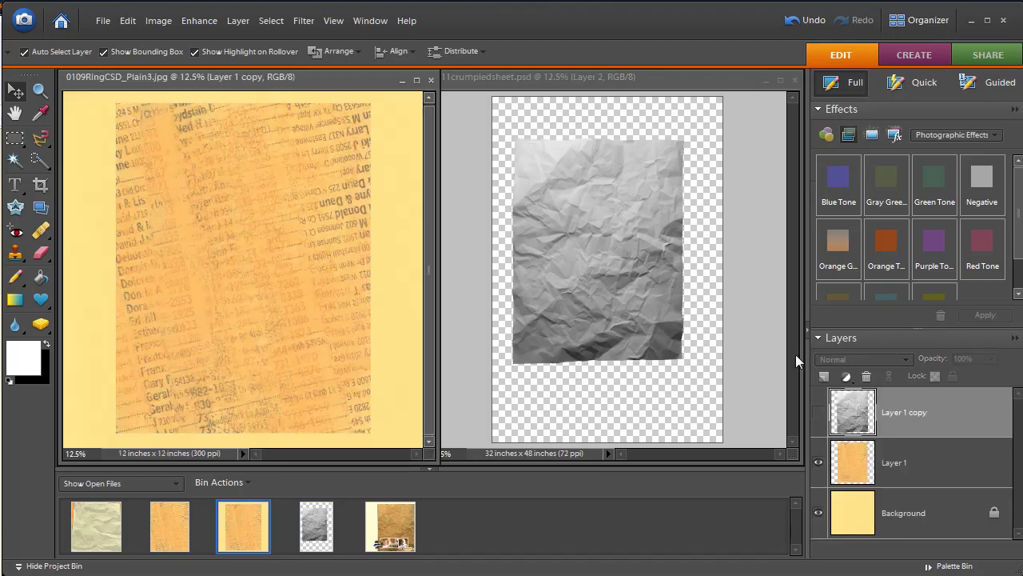
drag(912, 398, 340, 302)
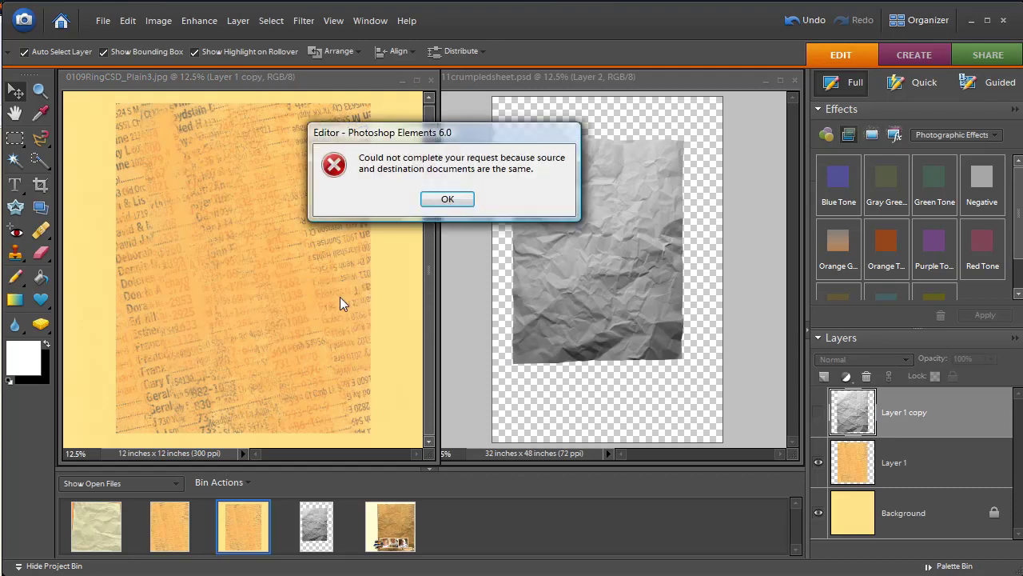
click(457, 200)
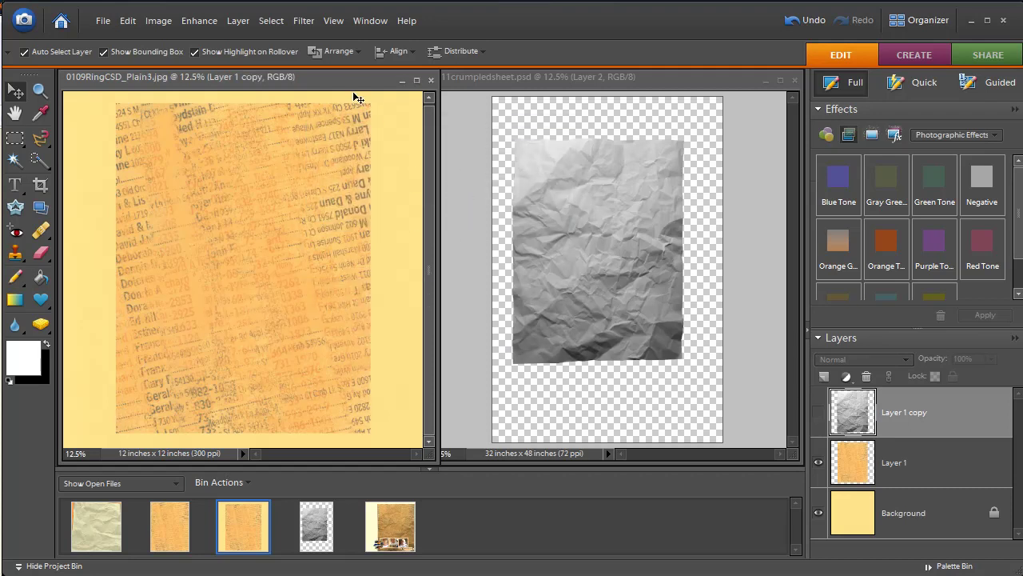
- Show the crumpled-paper Layer 1 copy layer in 0109RingCSD_Plain3.jpg and duplicate it
click(819, 418)
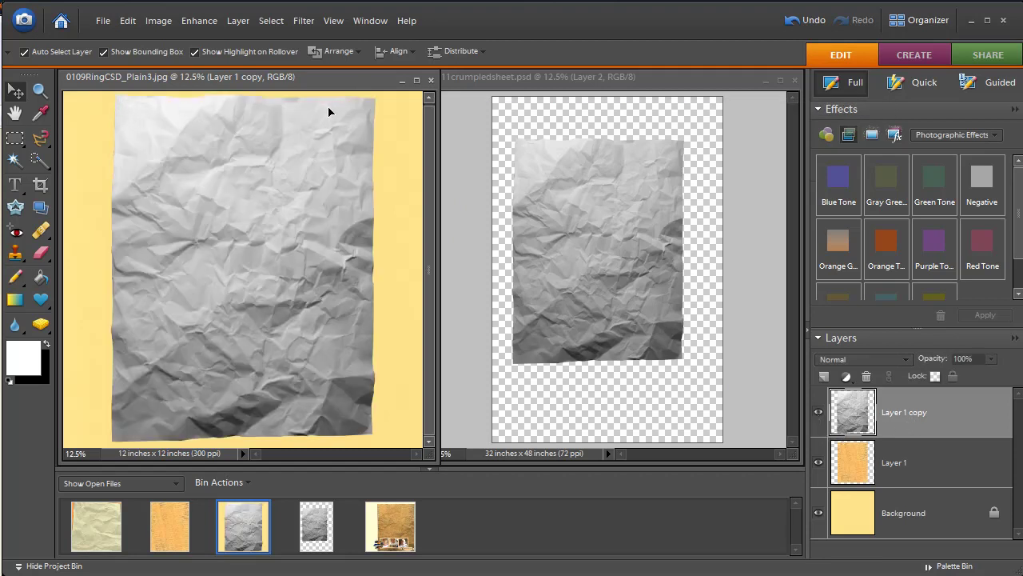
click(819, 412)
click(819, 411)
key(ctrl+j)
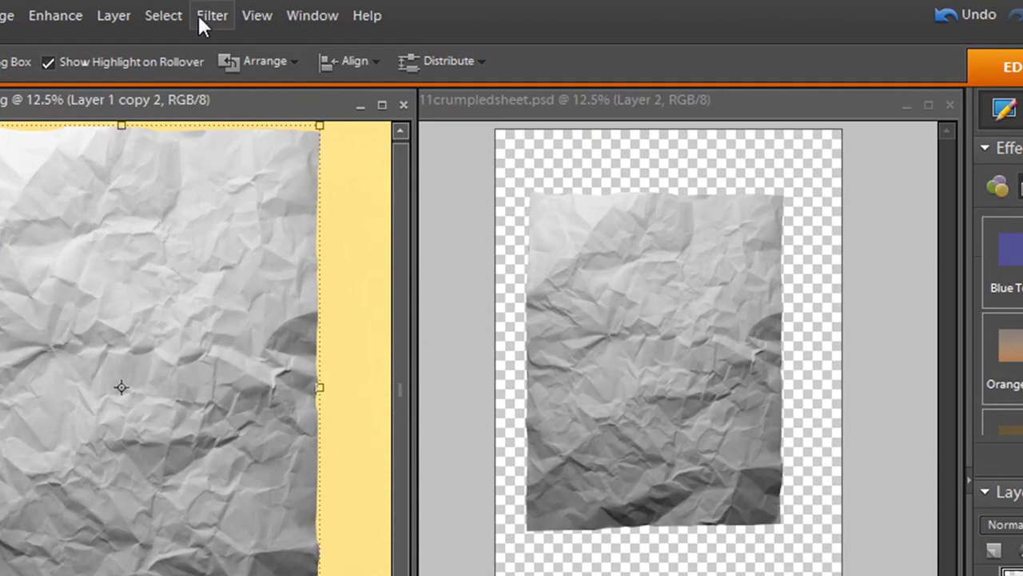
- Apply a moderate Gaussian Blur to the duplicated crumpled-paper layer to soften its creases
click(216, 16)
mouse_move(315, 194)
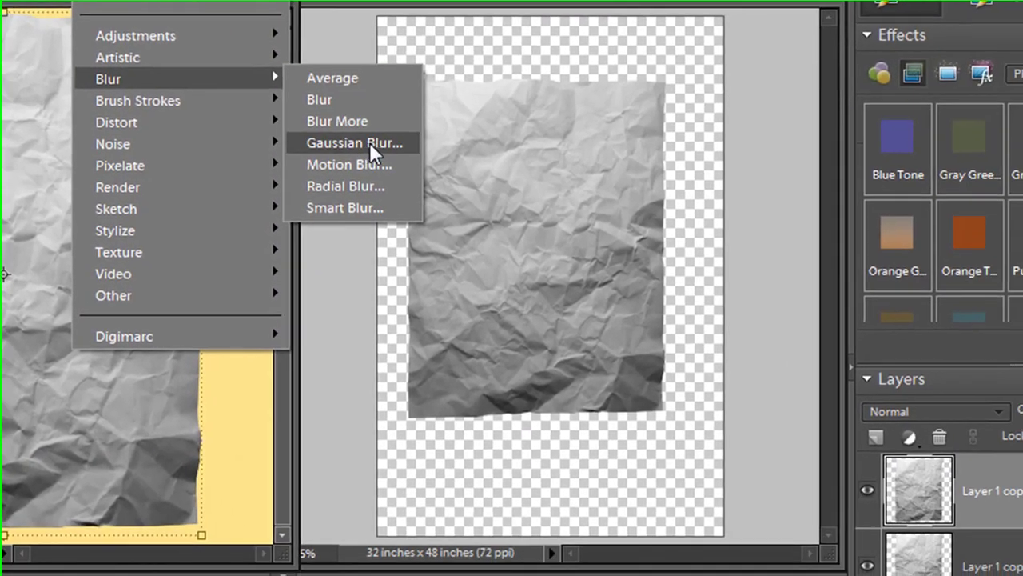
click(438, 211)
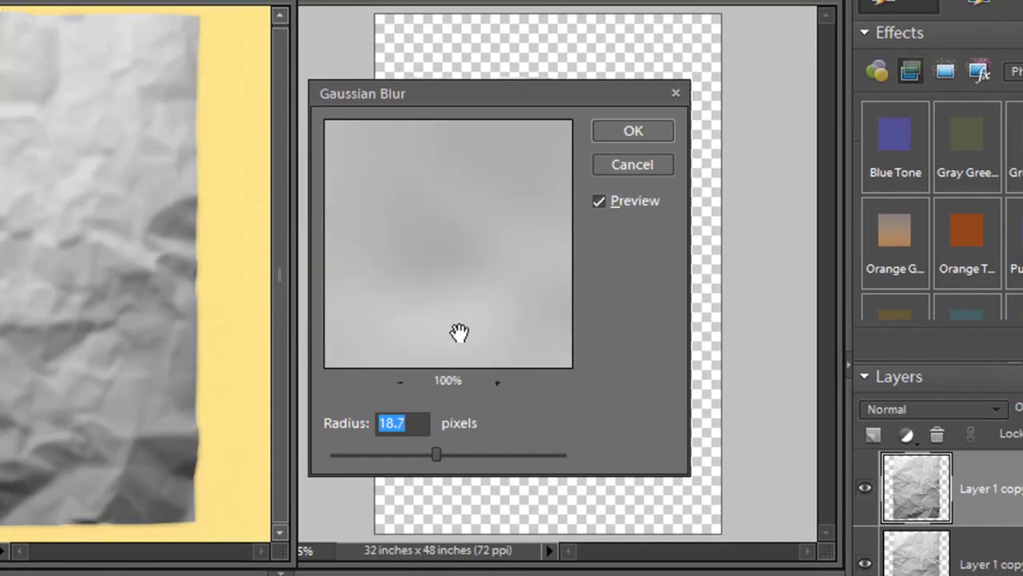
click(403, 455)
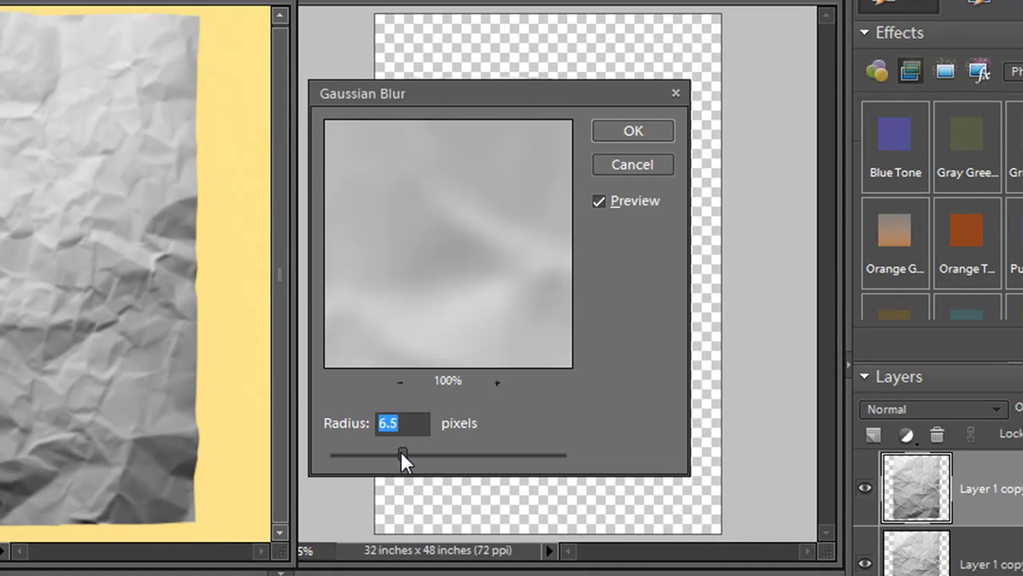
mouse_move(410, 452)
mouse_down()
mouse_move(429, 450)
mouse_move(424, 461)
mouse_up()
click(636, 130)
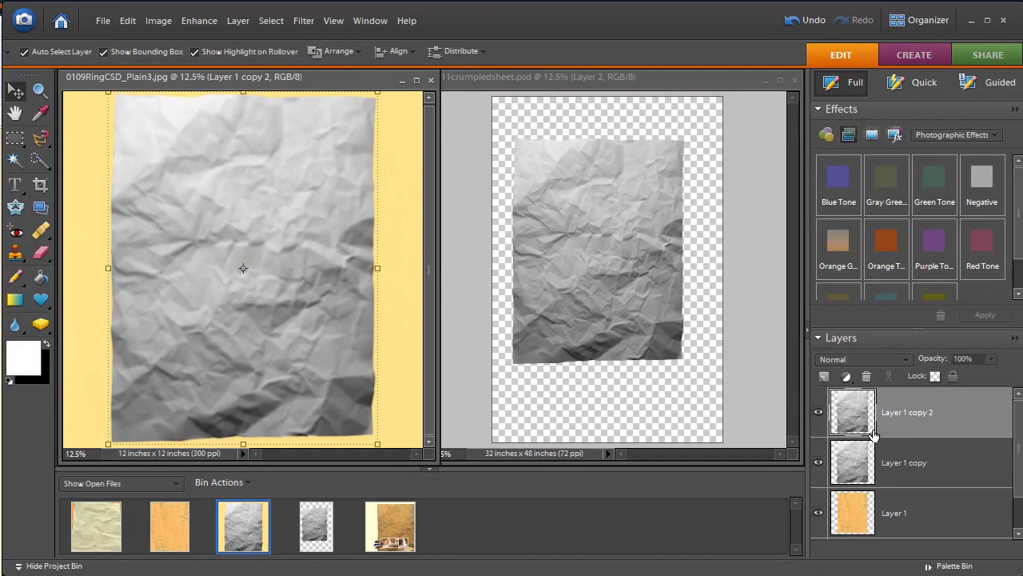
- Copy the whole blurred paper layer and create a new blank file 12 inches wide by 12 inches high
key(ctrl+a)
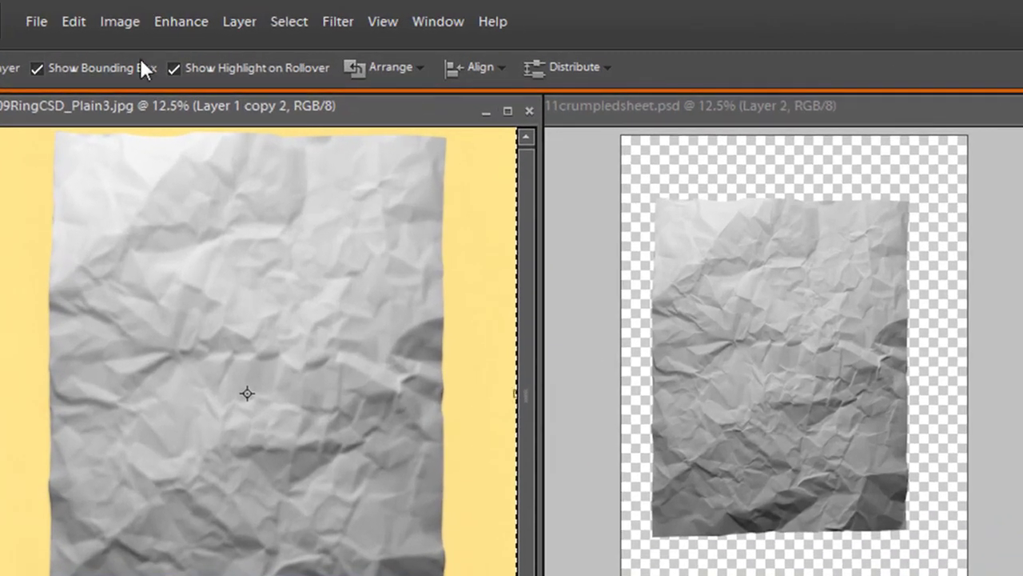
click(36, 21)
mouse_move(300, 50)
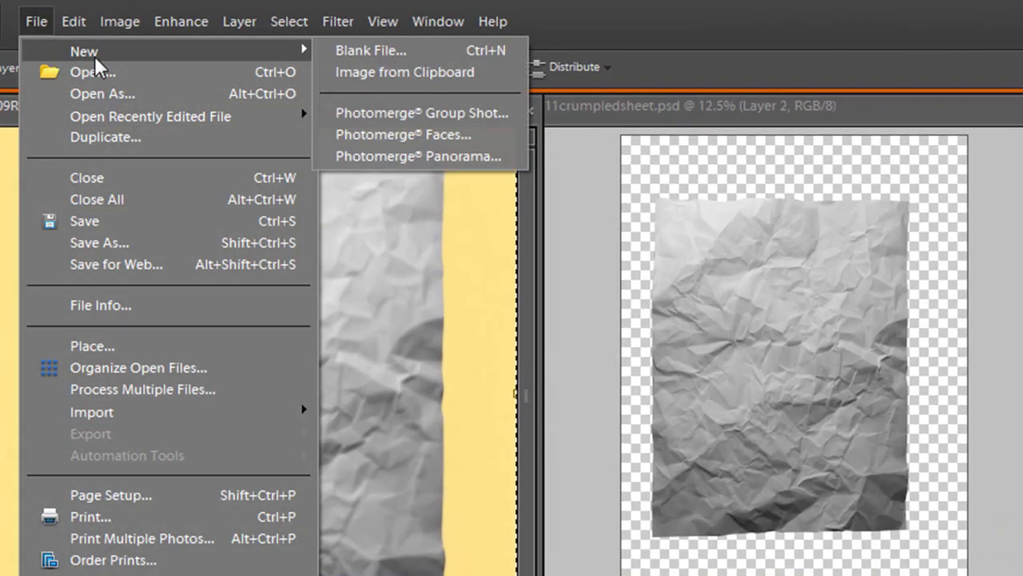
click(370, 49)
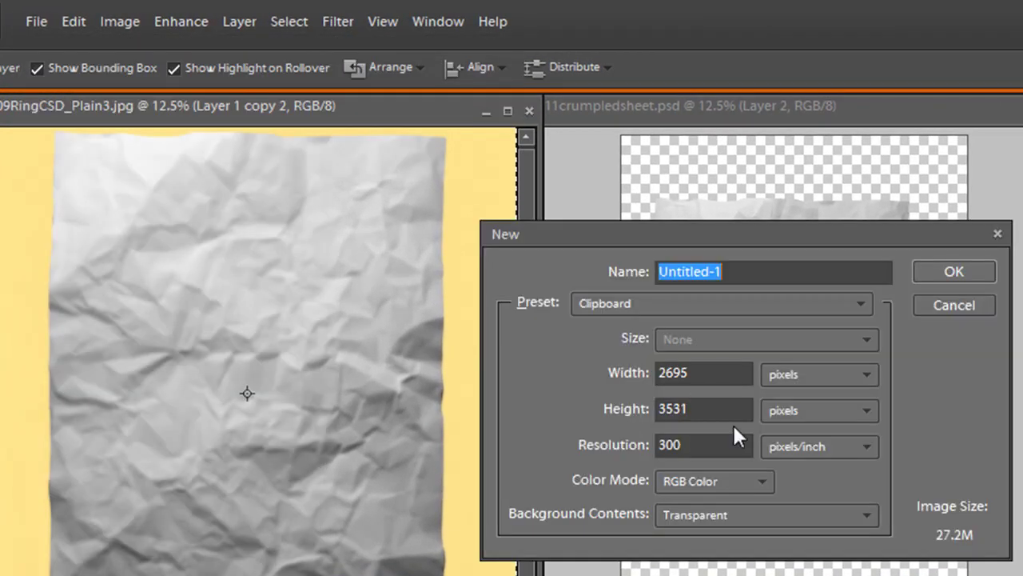
click(868, 377)
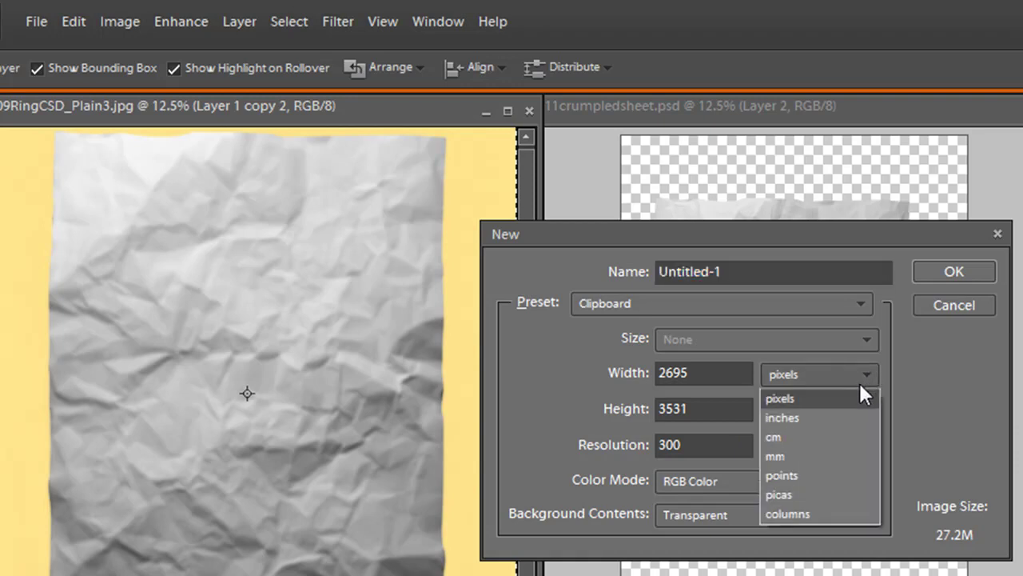
click(833, 418)
click(613, 389)
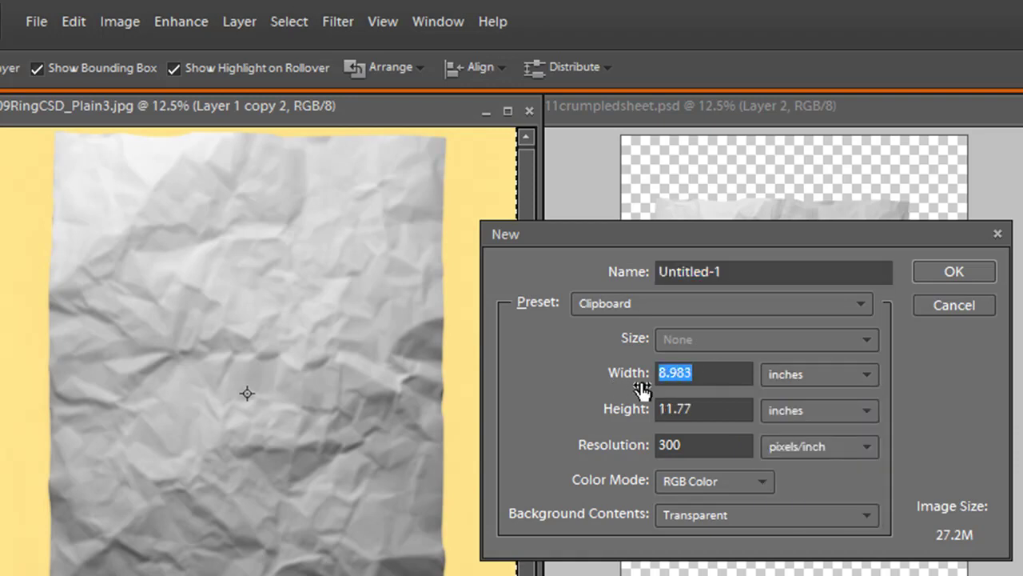
text(12)
drag(704, 409, 658, 409)
text(12)
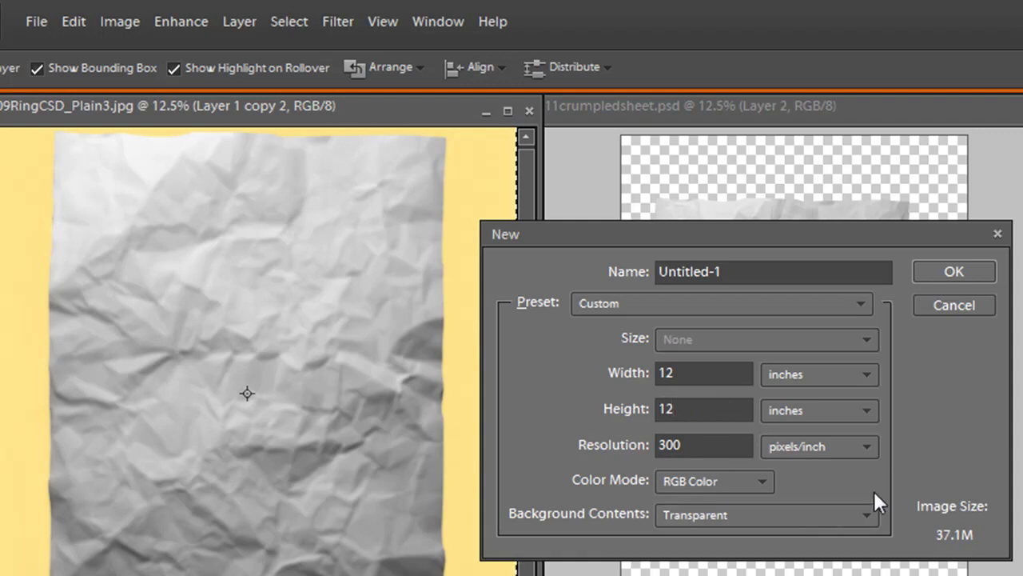
click(951, 272)
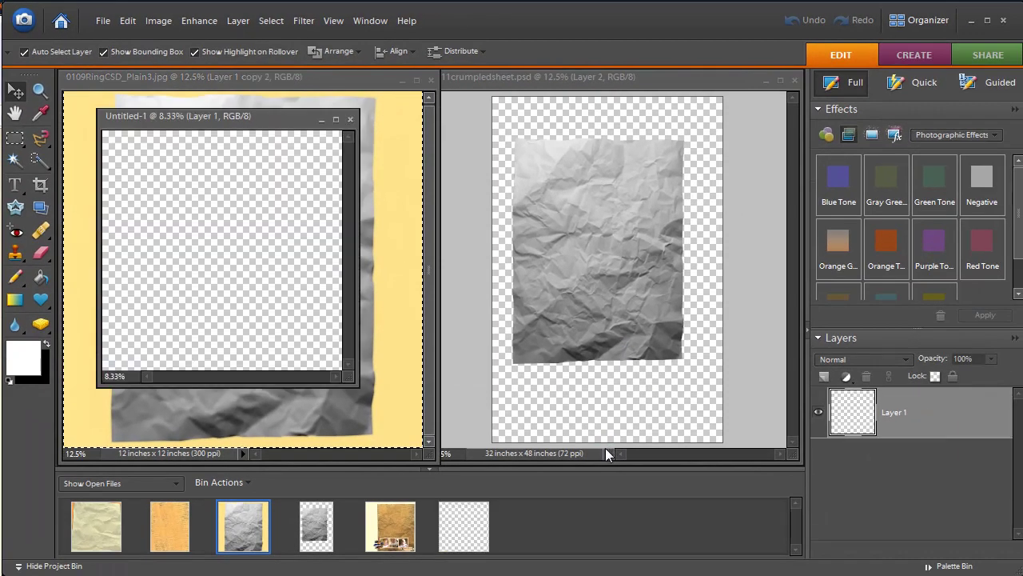
- Paste the copied paper texture into the new file and save it in Photoshop format as DISPLACEPAPR in the Effects folder
key(ctrl+v)
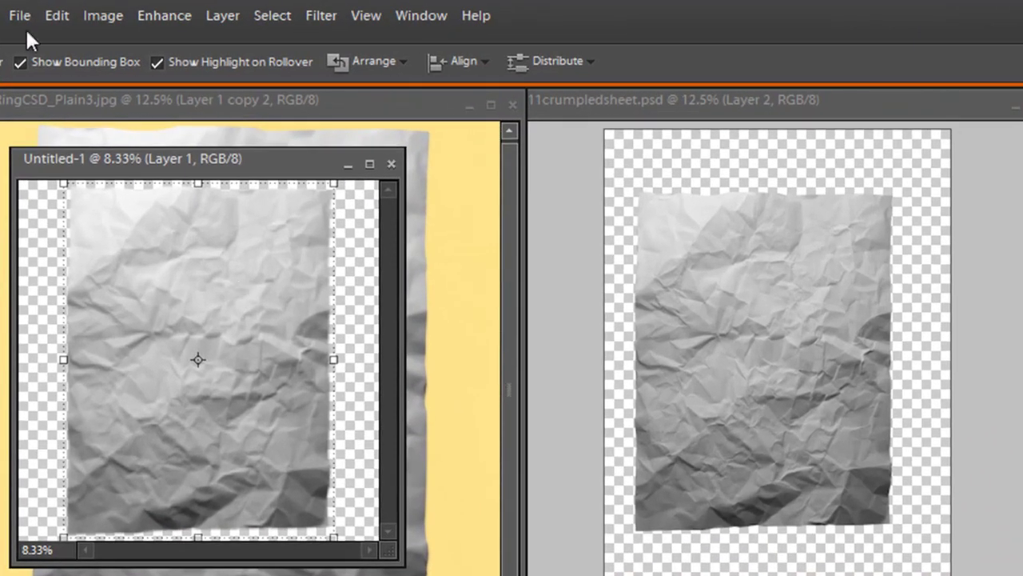
click(17, 23)
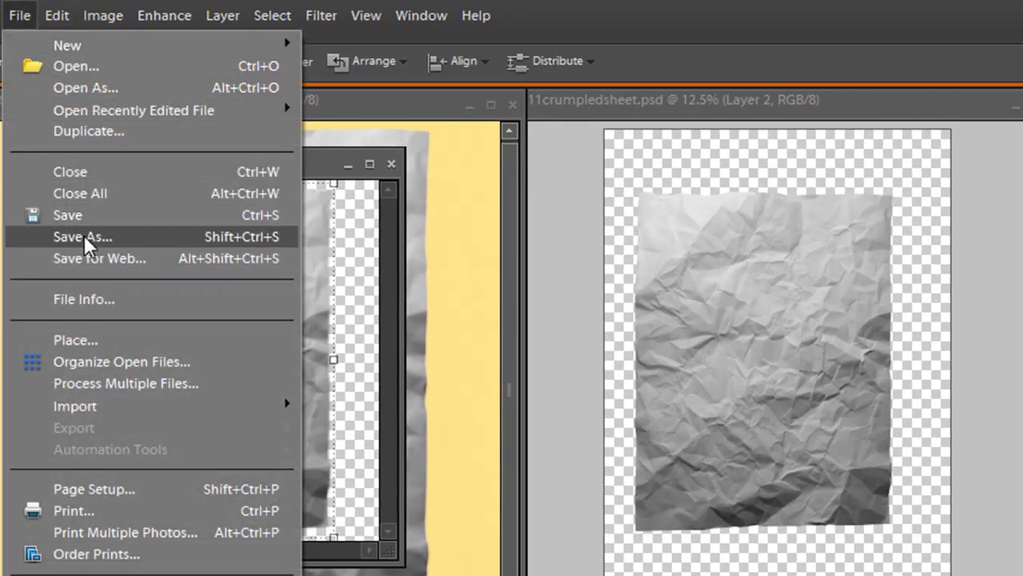
click(92, 235)
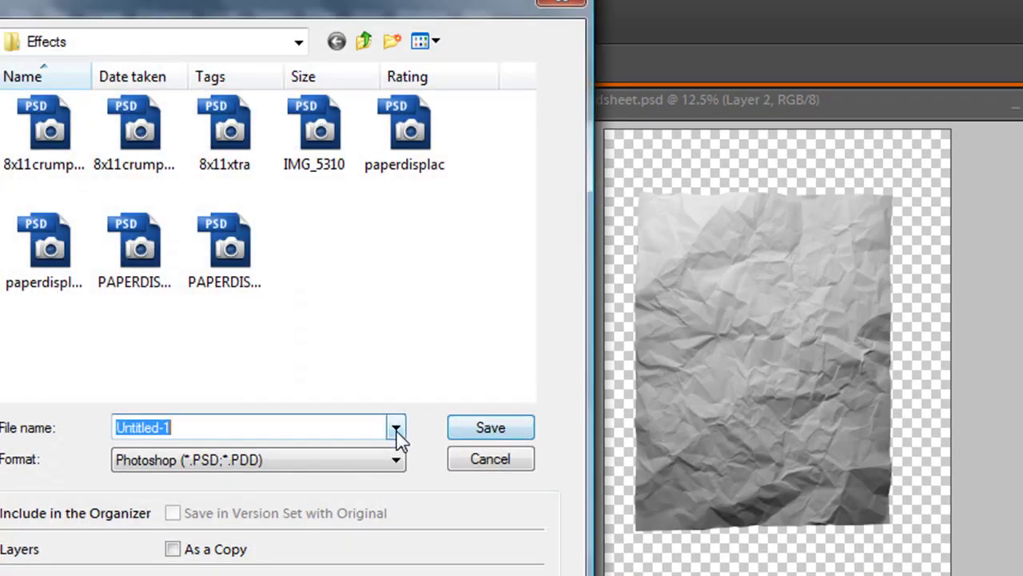
text(D)
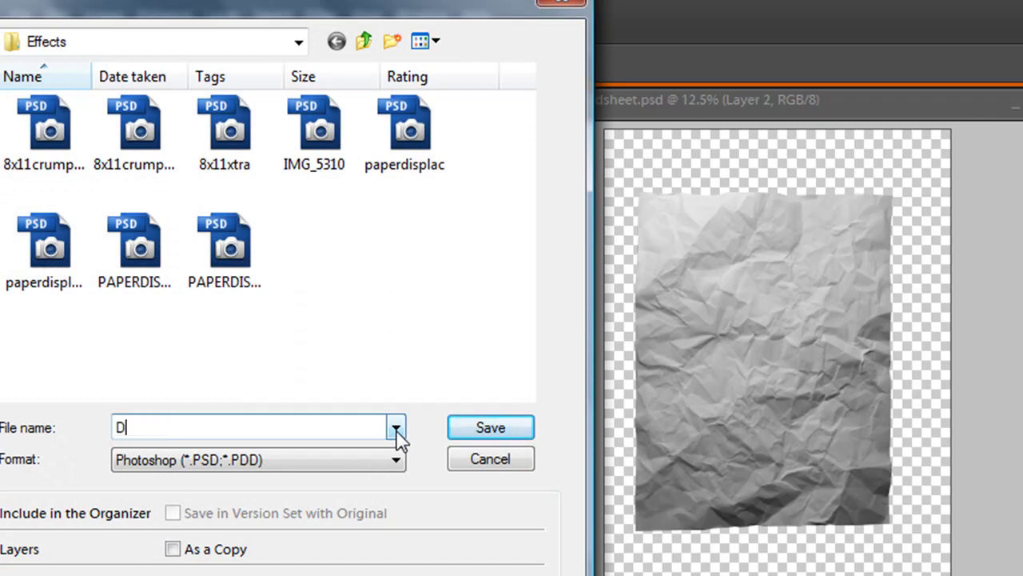
text(ISPLACEPAPR)
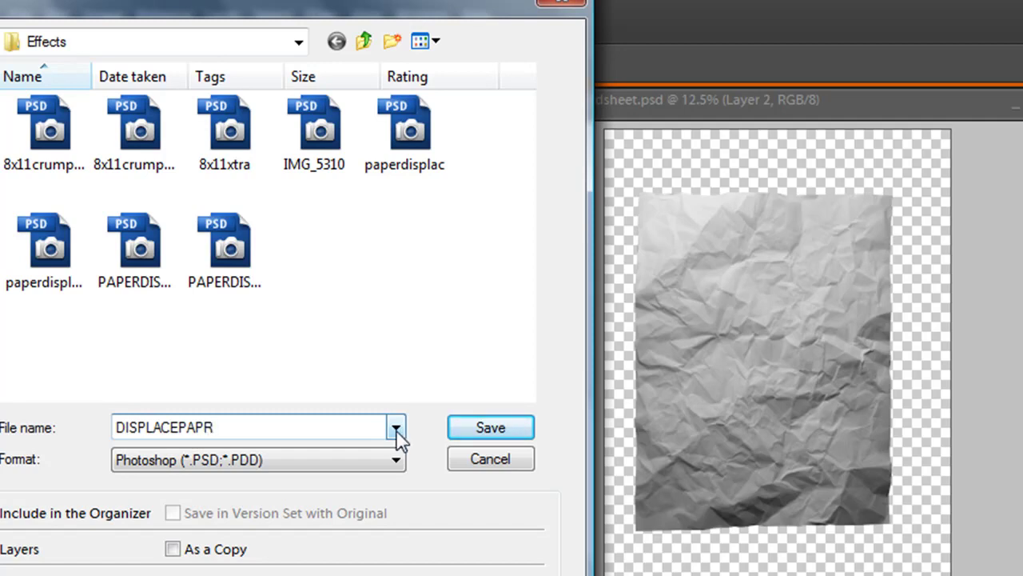
click(514, 442)
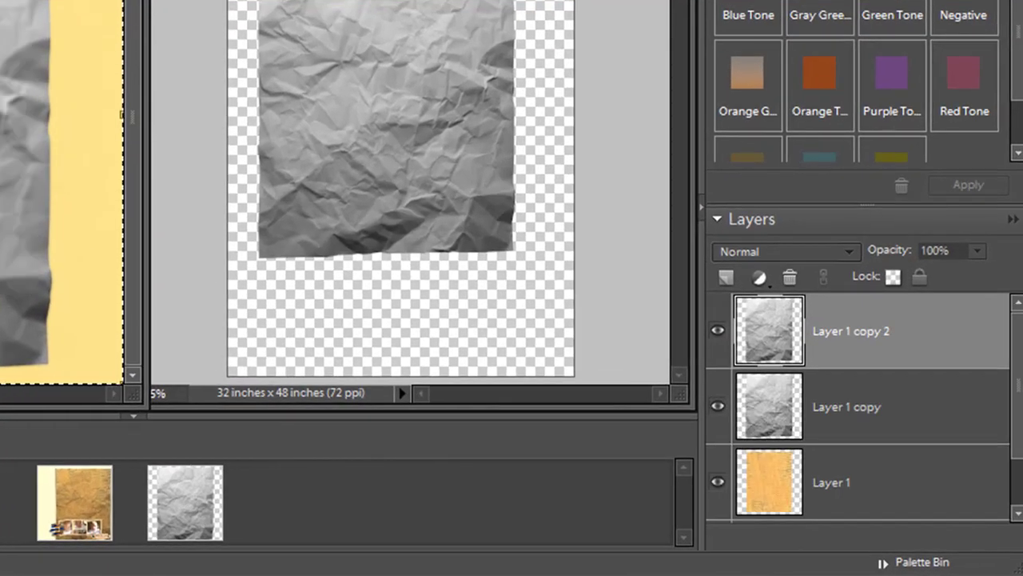
- Hide the Layer 1 copy 2 and Layer 1 copy layers, make Layer 1 active and clear the selection
click(718, 334)
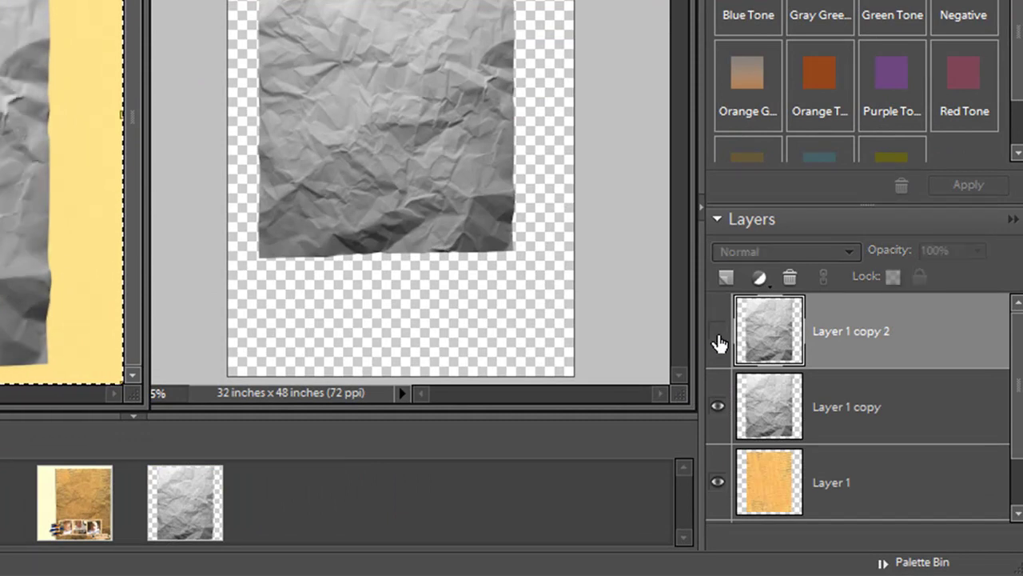
click(718, 409)
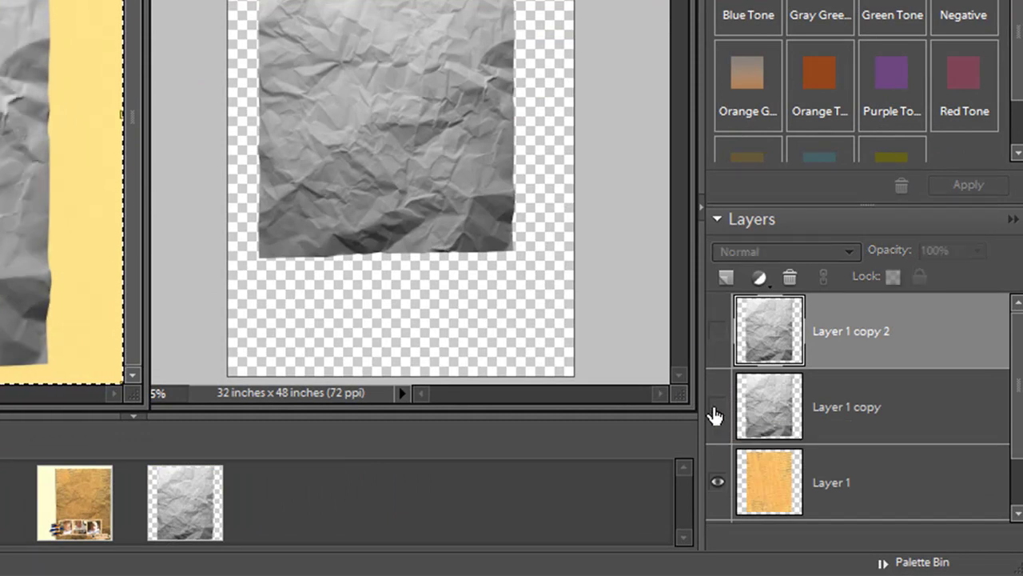
click(849, 489)
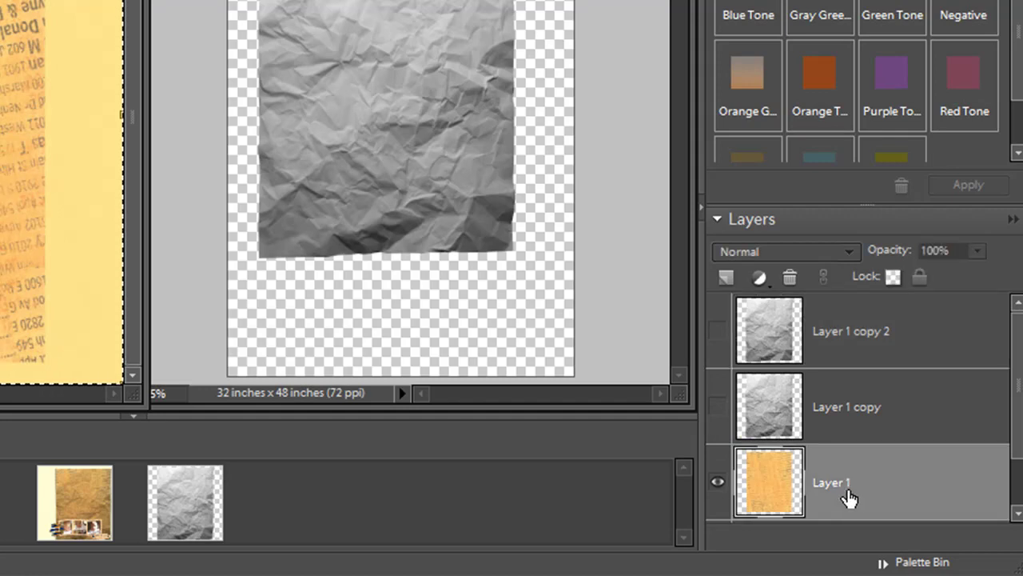
key(ctrl+d)
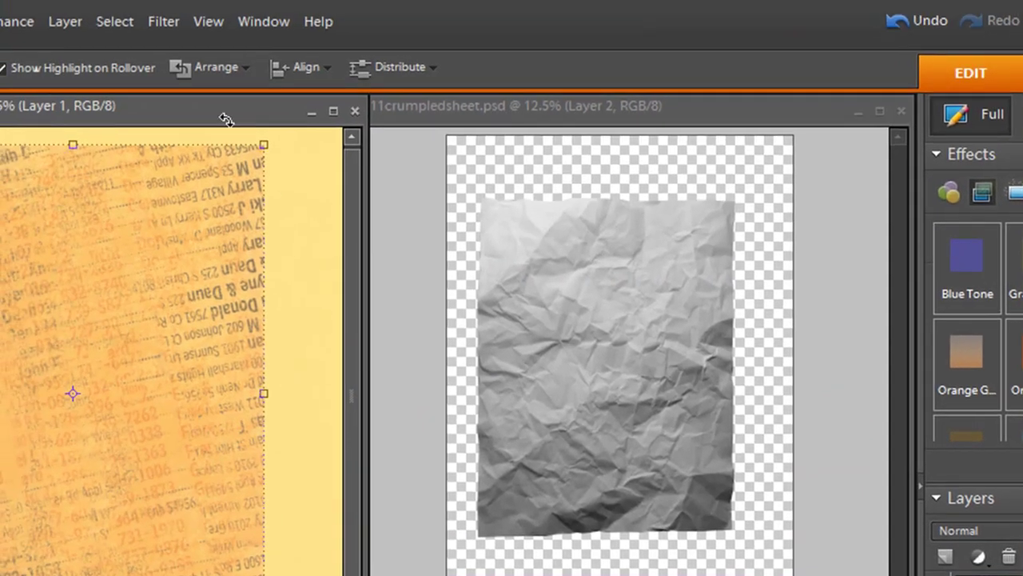
- Apply the Displace filter to Layer 1 with both scales at 10, Stretch To Fit and Repeat Edge Pixels, using DISPLACEPAPR as the map
click(164, 23)
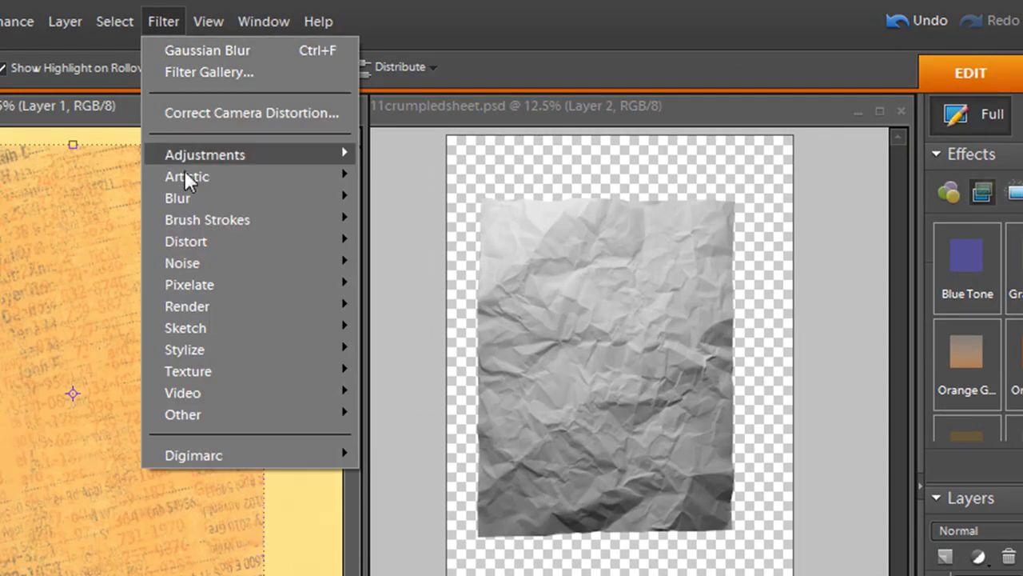
mouse_move(250, 244)
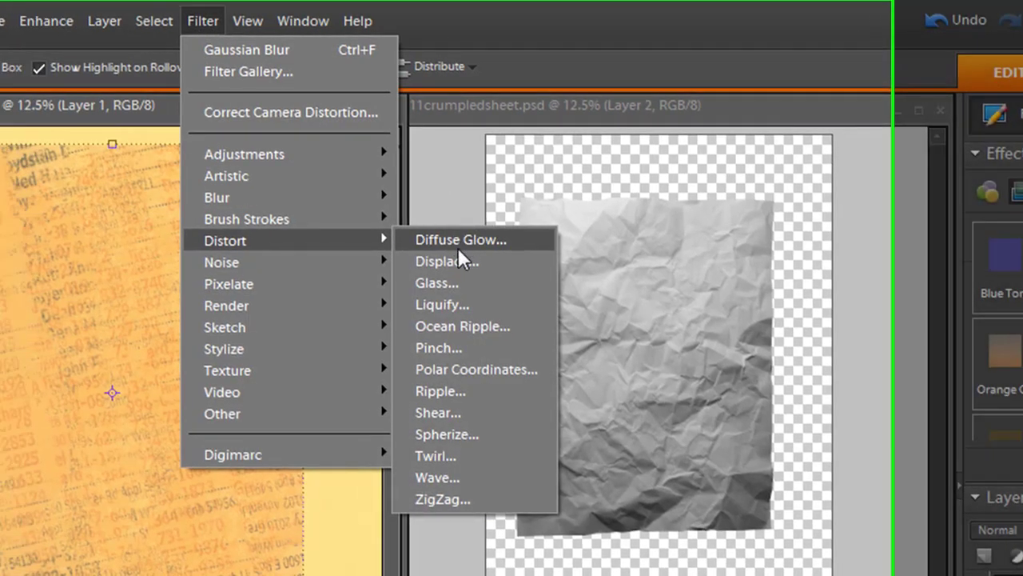
click(424, 262)
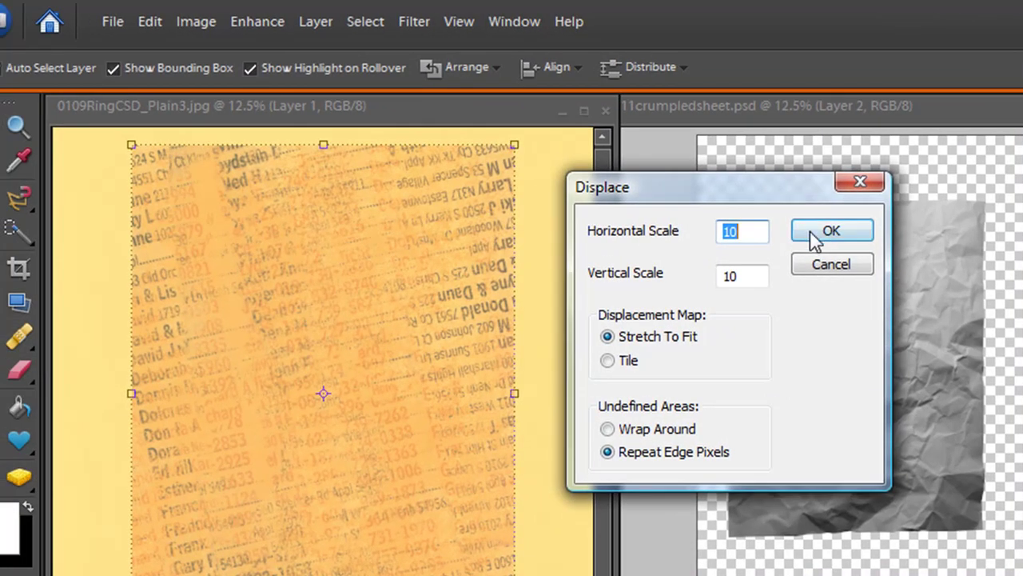
click(831, 233)
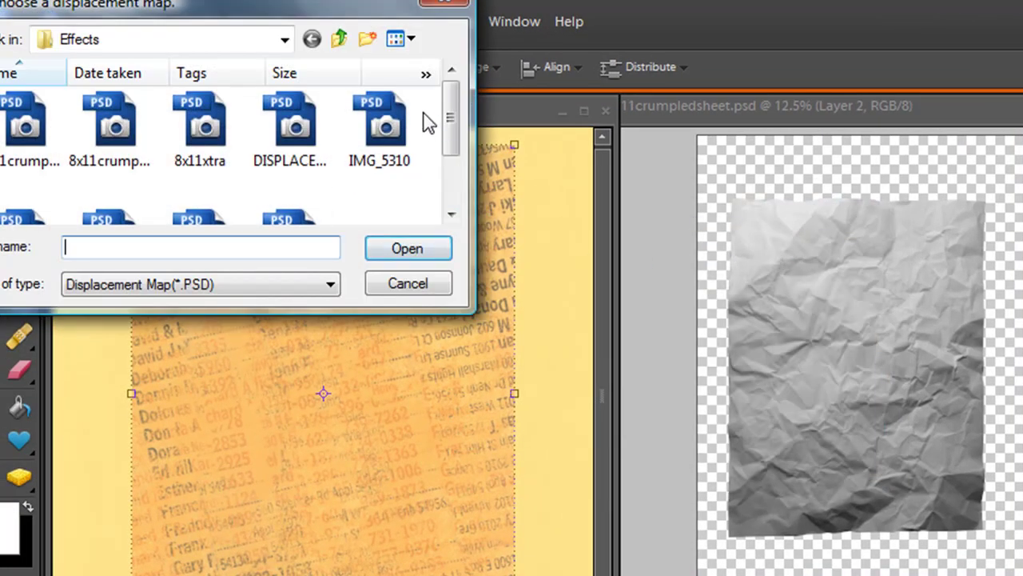
scroll(450, 125, down, 1)
click(292, 128)
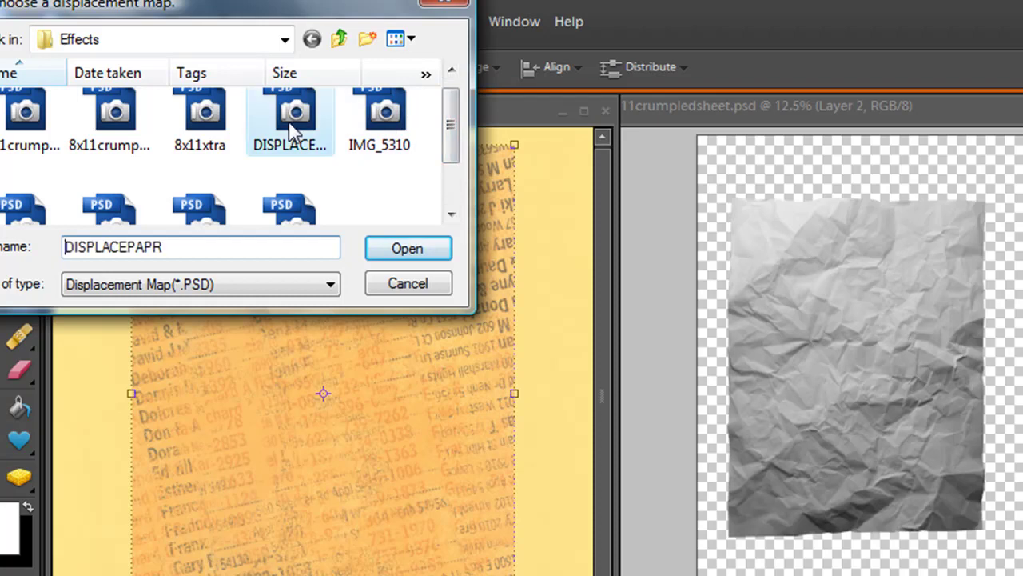
click(403, 248)
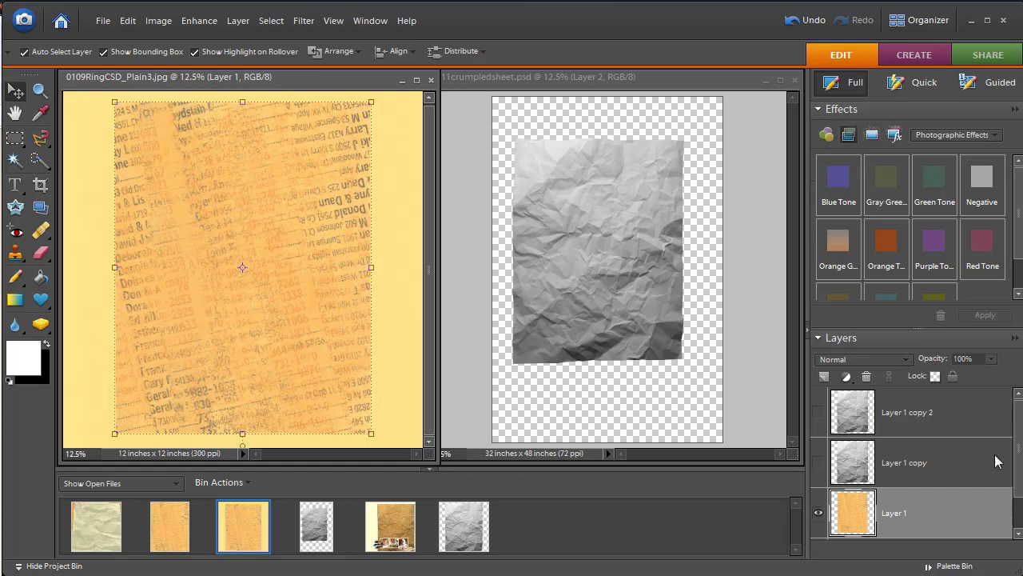
- Turn on the Layer 1 copy texture in Multiply blend mode and group it with Layer 1 below
click(905, 469)
click(817, 468)
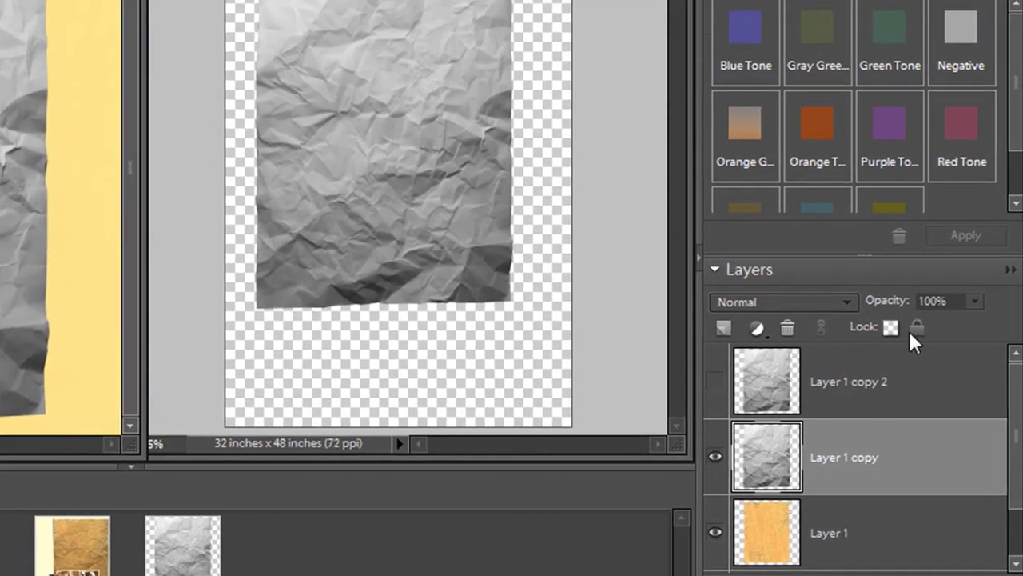
click(848, 302)
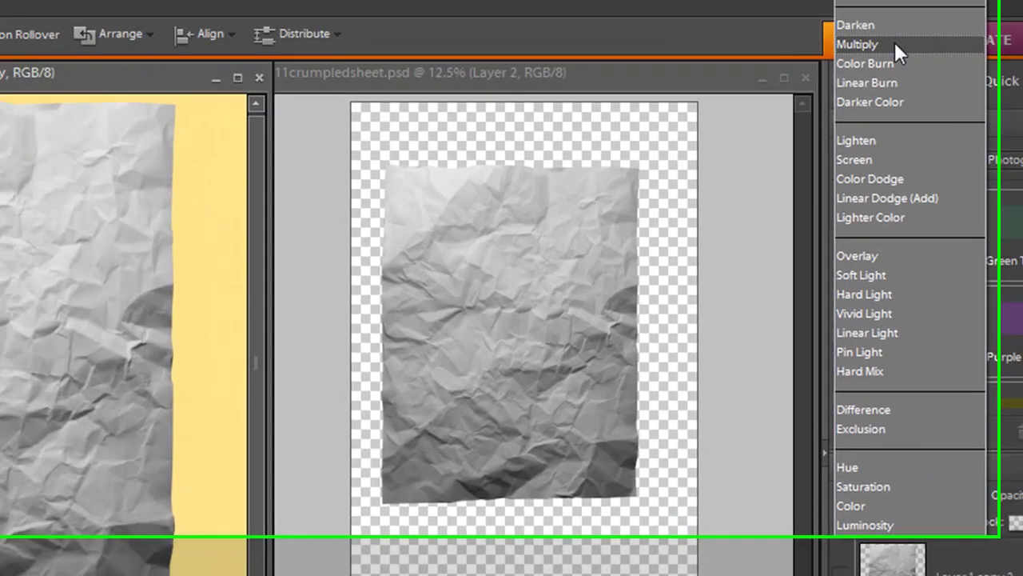
click(896, 45)
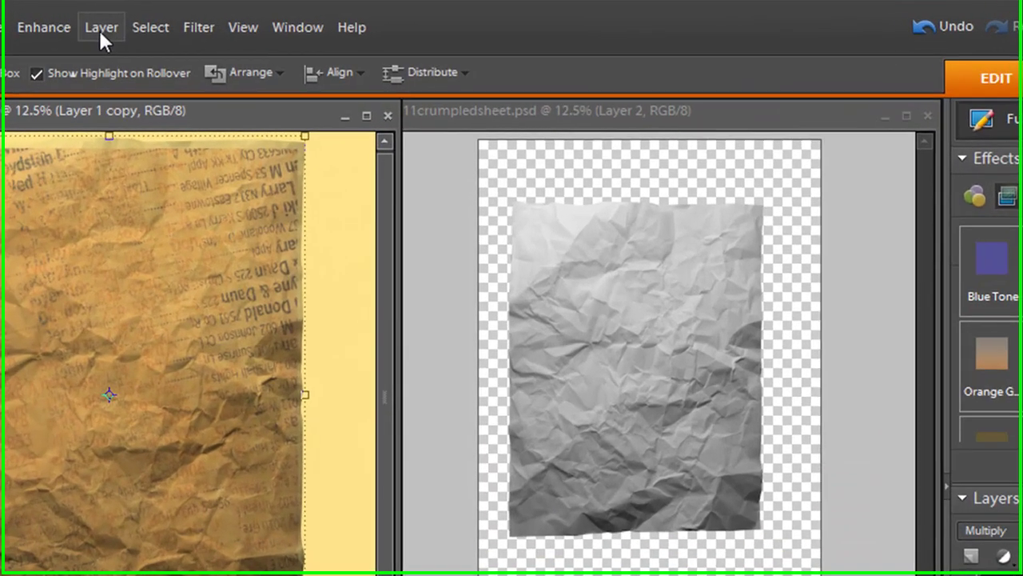
click(102, 29)
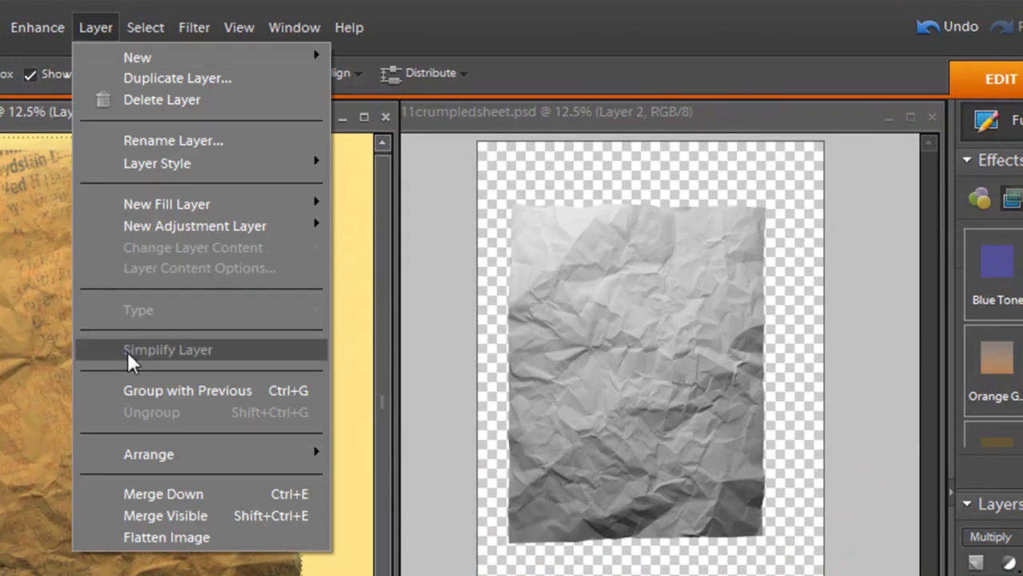
click(191, 391)
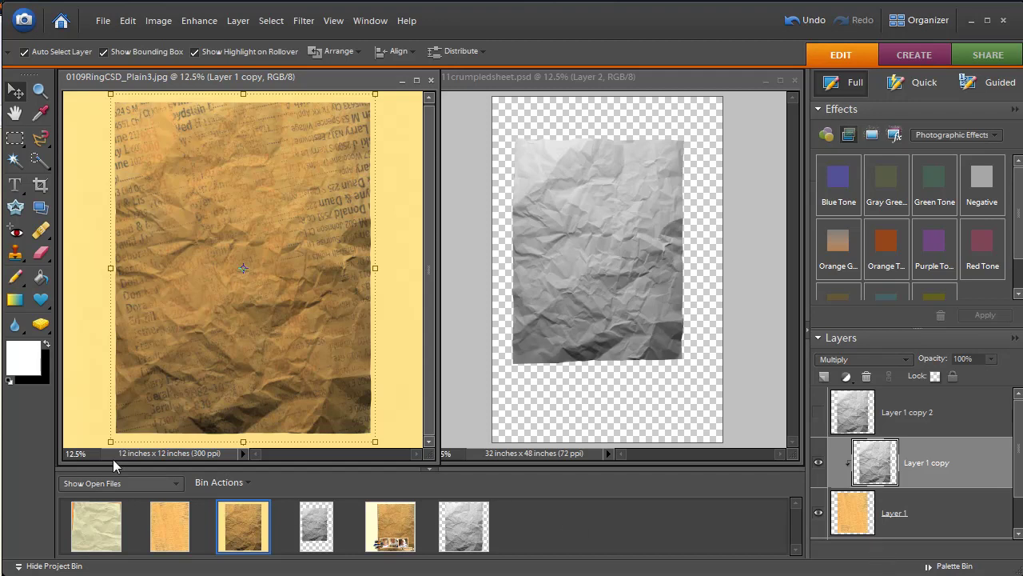
- In Layout02.psd, duplicate the crumpled texture Layer 1 and set the copy's opacity to 16%
click(96, 528)
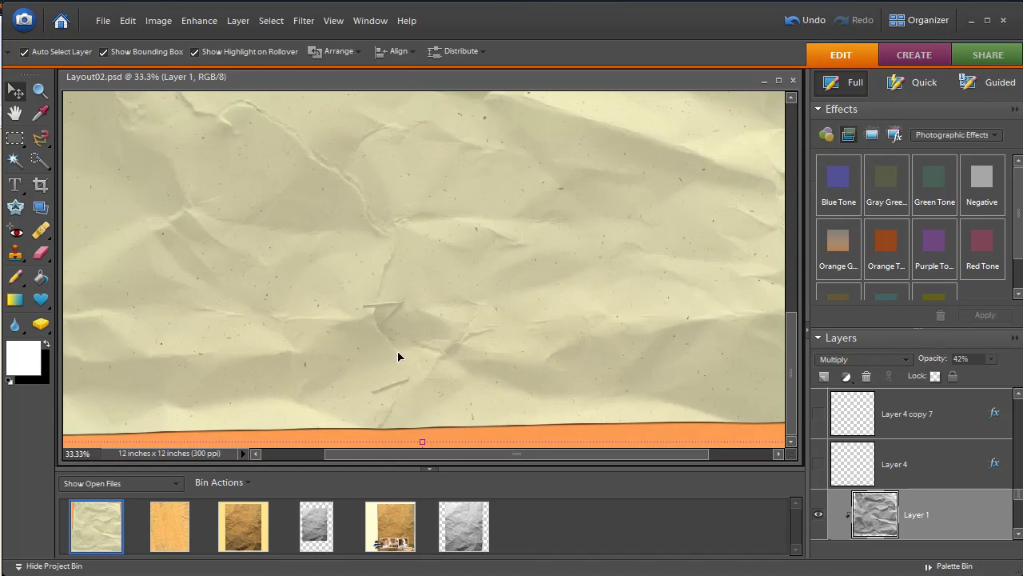
key(ctrl+minus)
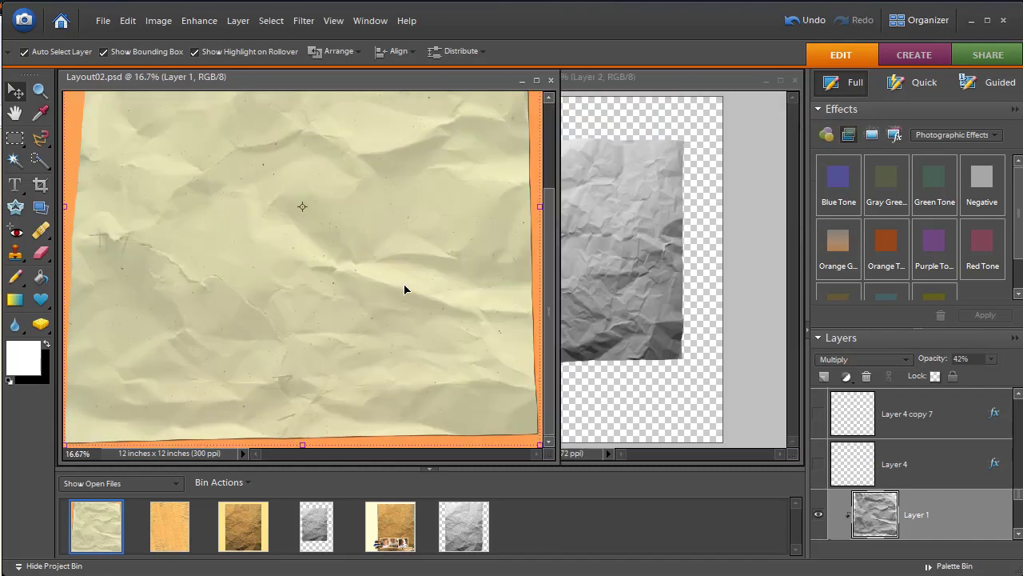
drag(550, 243, 557, 283)
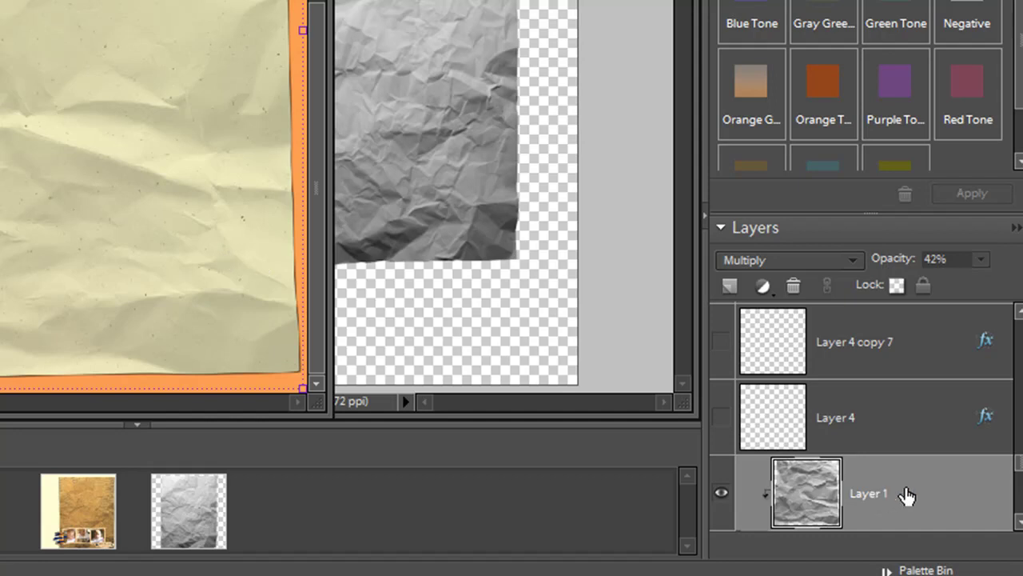
key(ctrl+j)
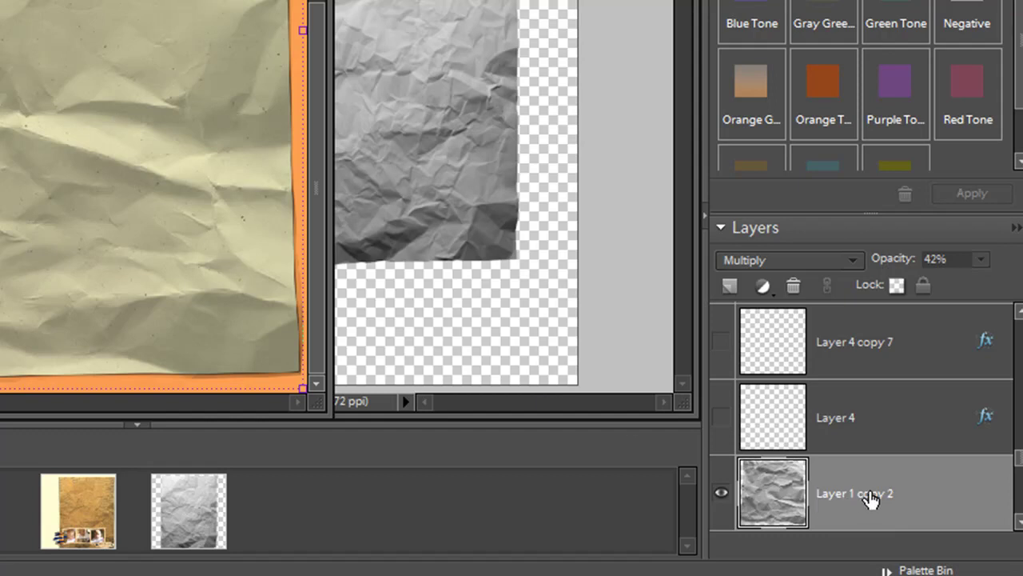
mouse_move(905, 263)
mouse_down()
mouse_move(854, 257)
mouse_move(918, 265)
mouse_move(898, 267)
mouse_up()
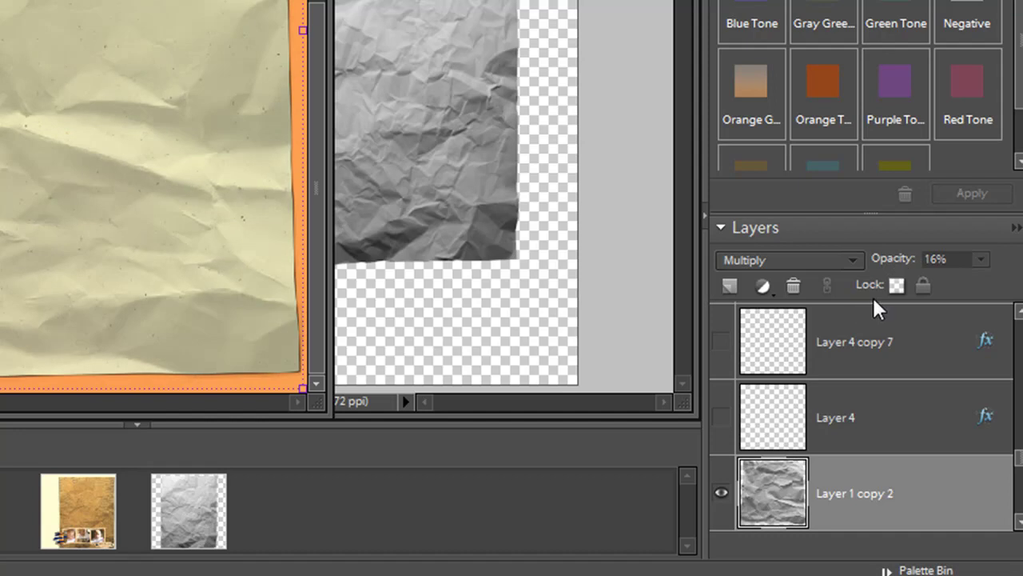